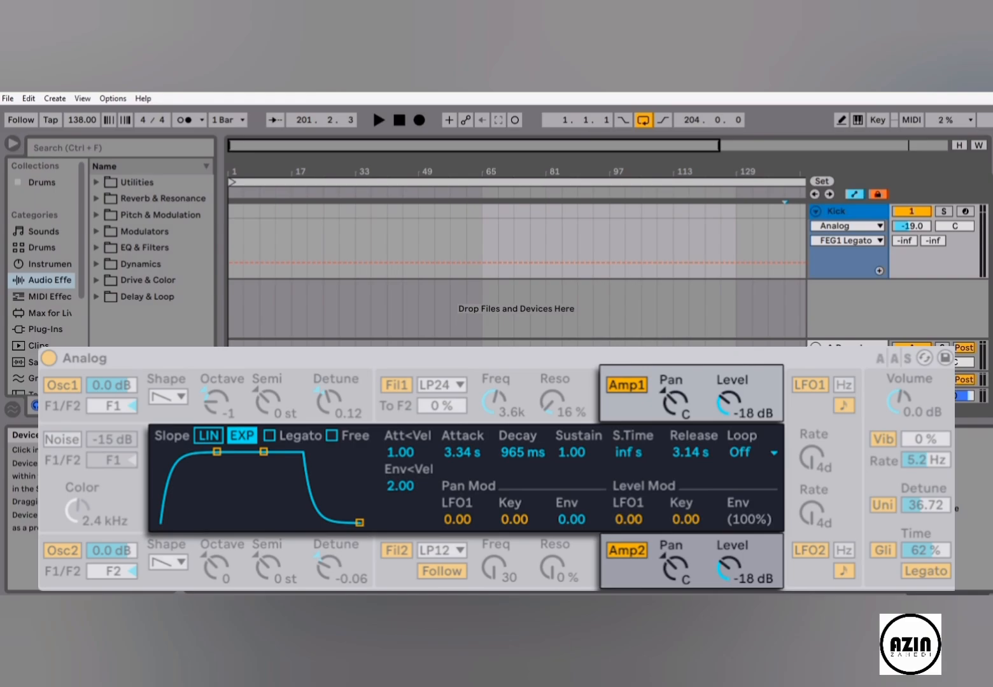
Step: Switch off Amplifier 2 in the Analog synth and set Amplifier 1's level to 0.0 dB
{"action": "left_click", "coordinate": [589, 565]}
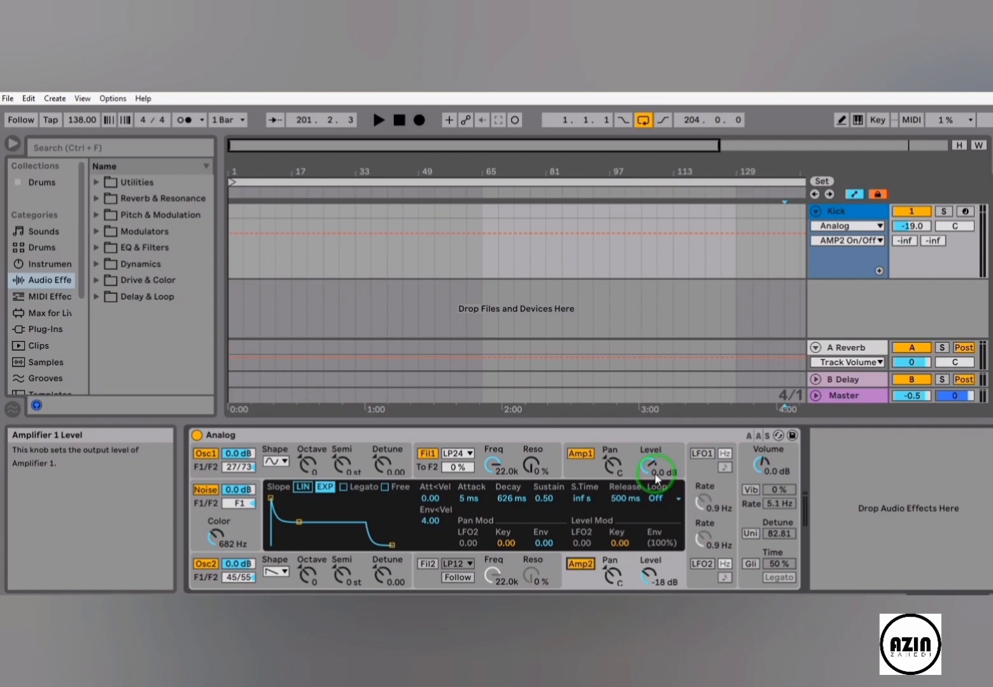
{"action": "left_click_drag", "start_coordinate": [652, 473], "coordinate": [649, 460]}
{"action": "left_click", "coordinate": [584, 566]}
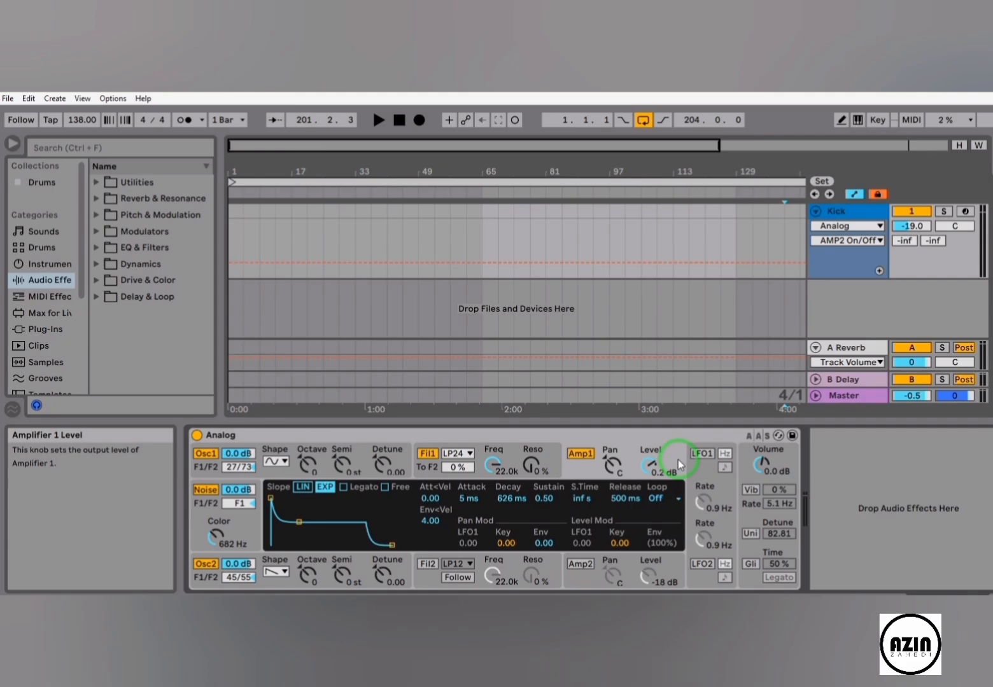
{"action": "left_click_drag", "start_coordinate": [650, 464], "coordinate": [649, 467]}
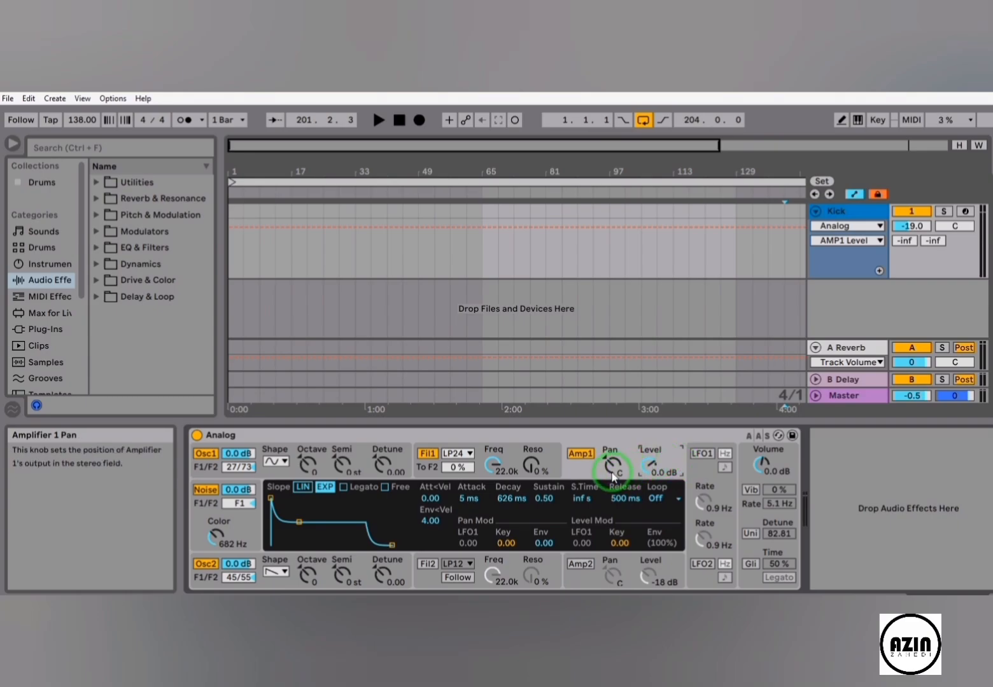
Step: Try panning Amplifier 1 to about 48L and reset its pan to centre
{"action": "mouse_move", "coordinate": [613, 476]}
{"action": "left_mouse_down"}
{"action": "mouse_move", "coordinate": [613, 455]}
{"action": "mouse_move", "coordinate": [613, 473]}
{"action": "left_mouse_up"}
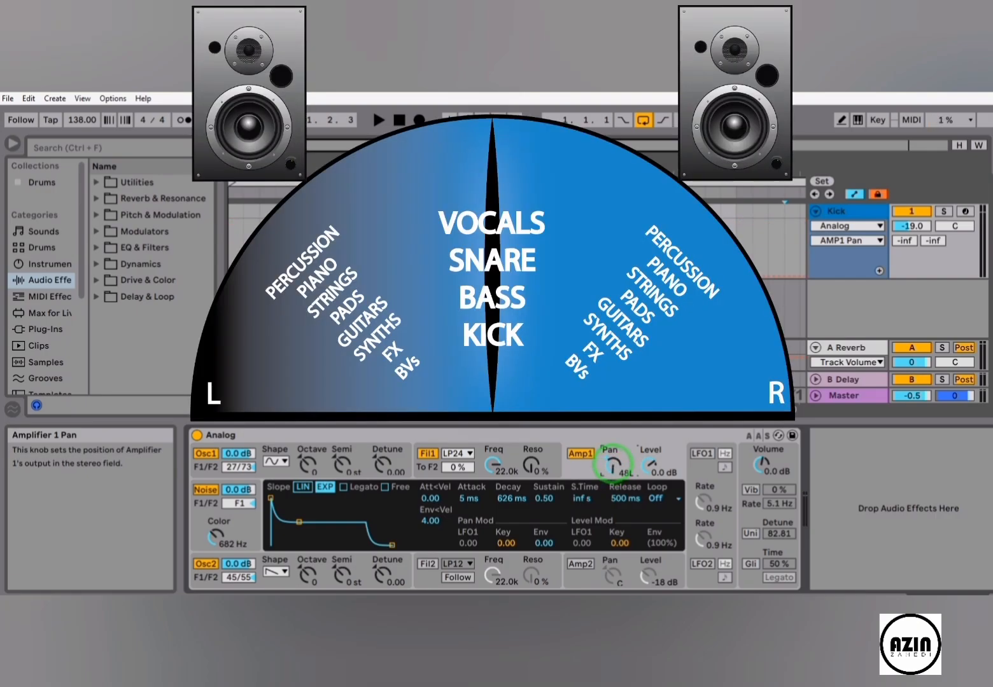
{"action": "double_click", "coordinate": [613, 466]}
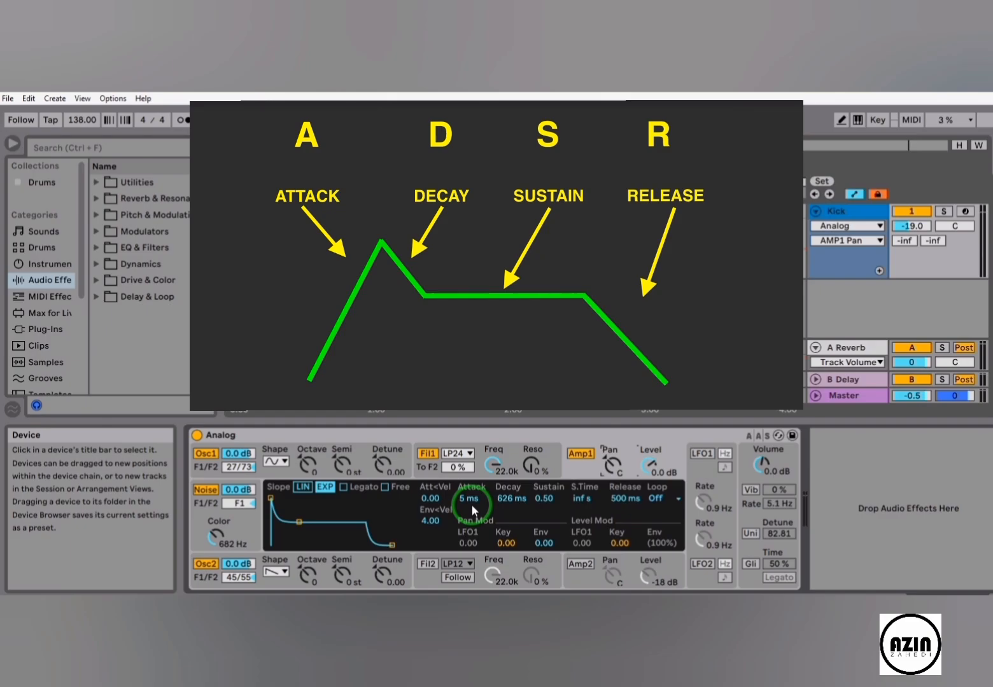
Step: Try adjusting the Amplifier 1 envelope's attack and a 5 ms decay, and reset the decay to 626 ms
{"action": "mouse_move", "coordinate": [472, 505]}
{"action": "left_mouse_down"}
{"action": "mouse_move", "coordinate": [472, 484]}
{"action": "mouse_move", "coordinate": [478, 496]}
{"action": "left_mouse_up"}
{"action": "left_click_drag", "start_coordinate": [515, 497], "coordinate": [515, 534]}
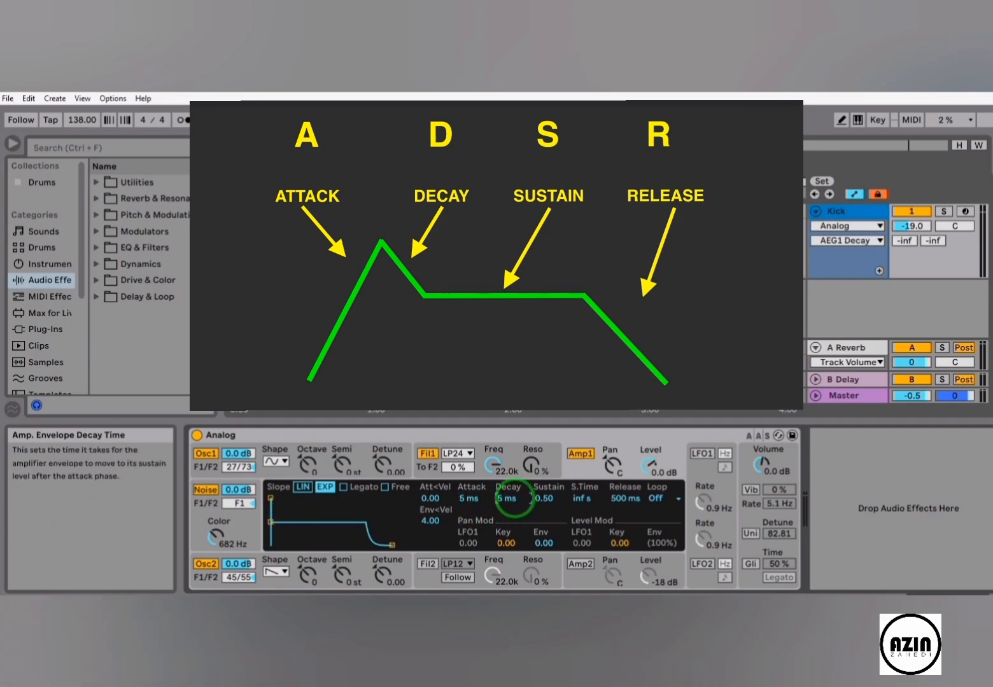
{"action": "double_click", "coordinate": [515, 497]}
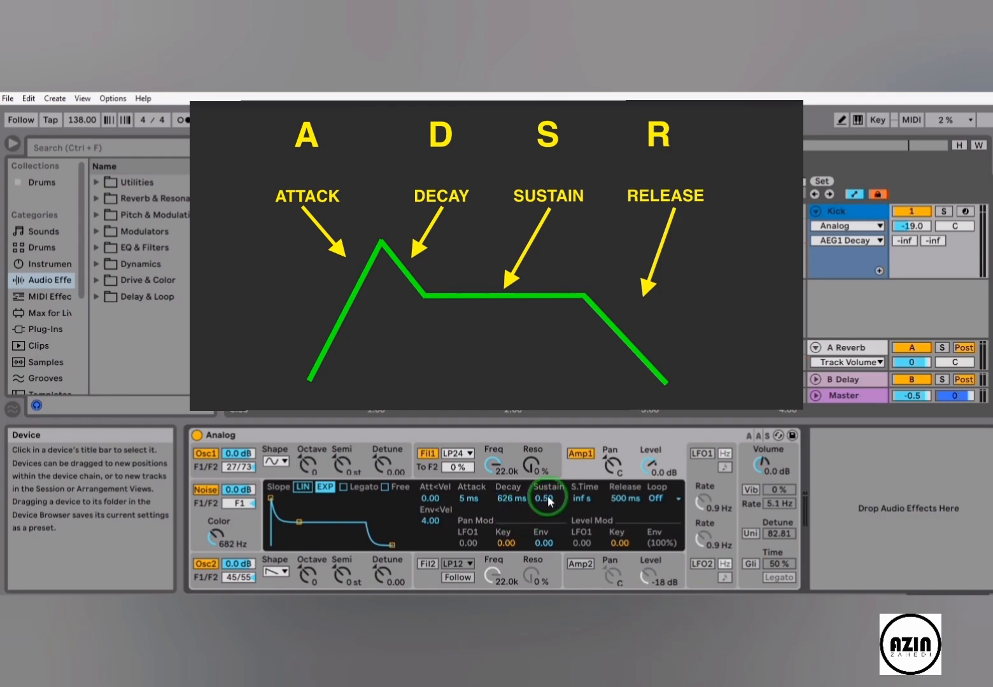
Step: Set the Amplifier 1 envelope's sustain level to 0.00 and release to 15.0 s, with the sustain time at infinity
{"action": "mouse_move", "coordinate": [544, 499]}
{"action": "left_mouse_down"}
{"action": "mouse_move", "coordinate": [547, 477]}
{"action": "mouse_move", "coordinate": [546, 528]}
{"action": "mouse_move", "coordinate": [546, 502]}
{"action": "left_mouse_up"}
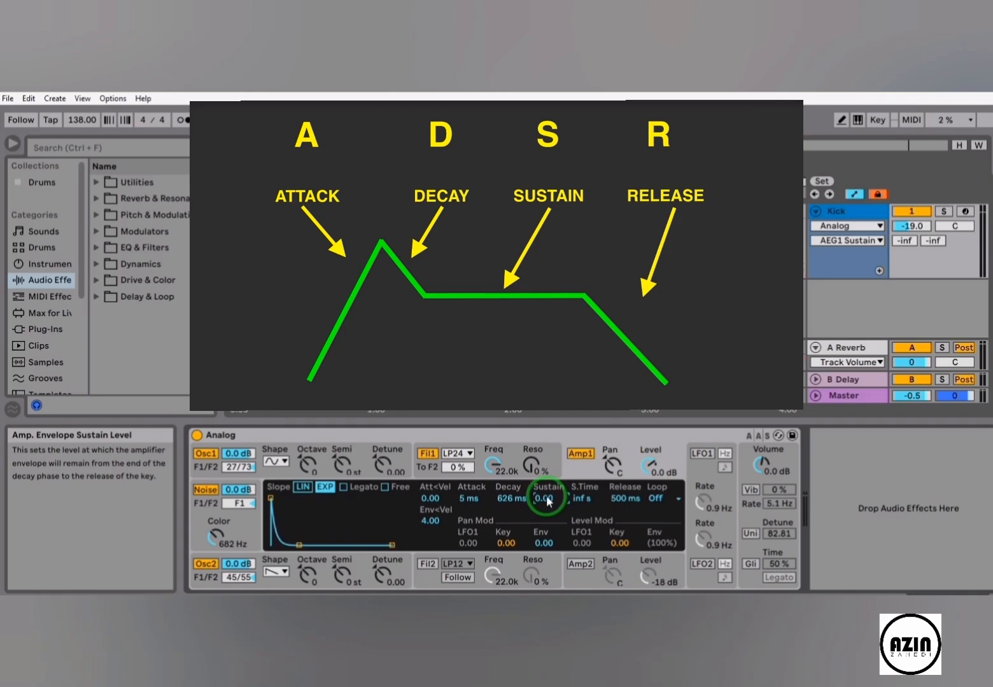
{"action": "left_click_drag", "start_coordinate": [548, 501], "coordinate": [547, 501]}
{"action": "left_click", "coordinate": [584, 501]}
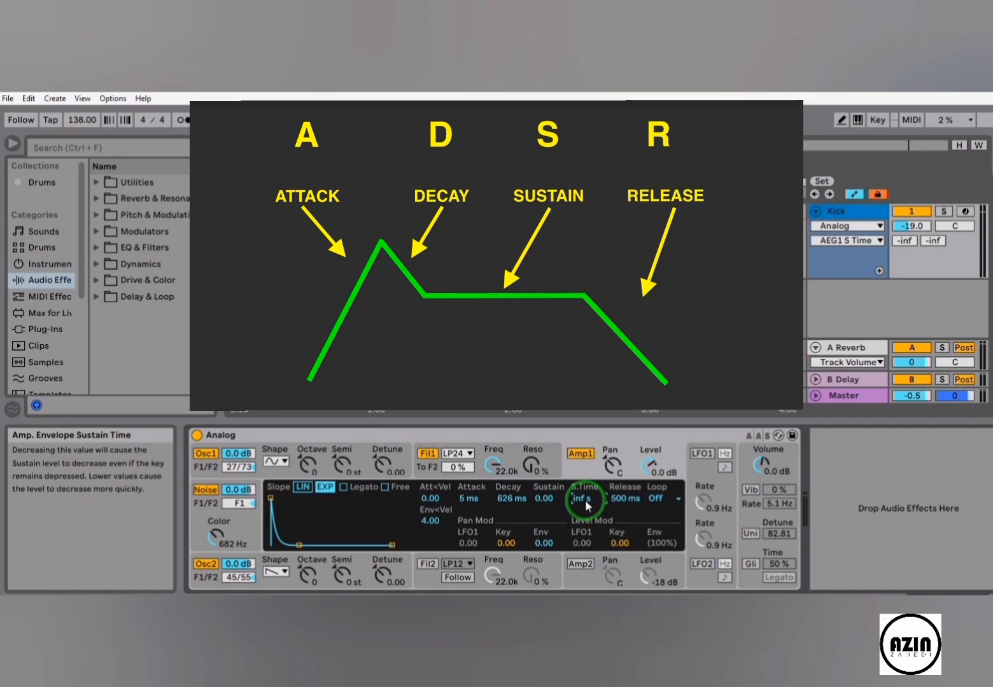
{"action": "left_click_drag", "start_coordinate": [586, 501], "coordinate": [587, 555]}
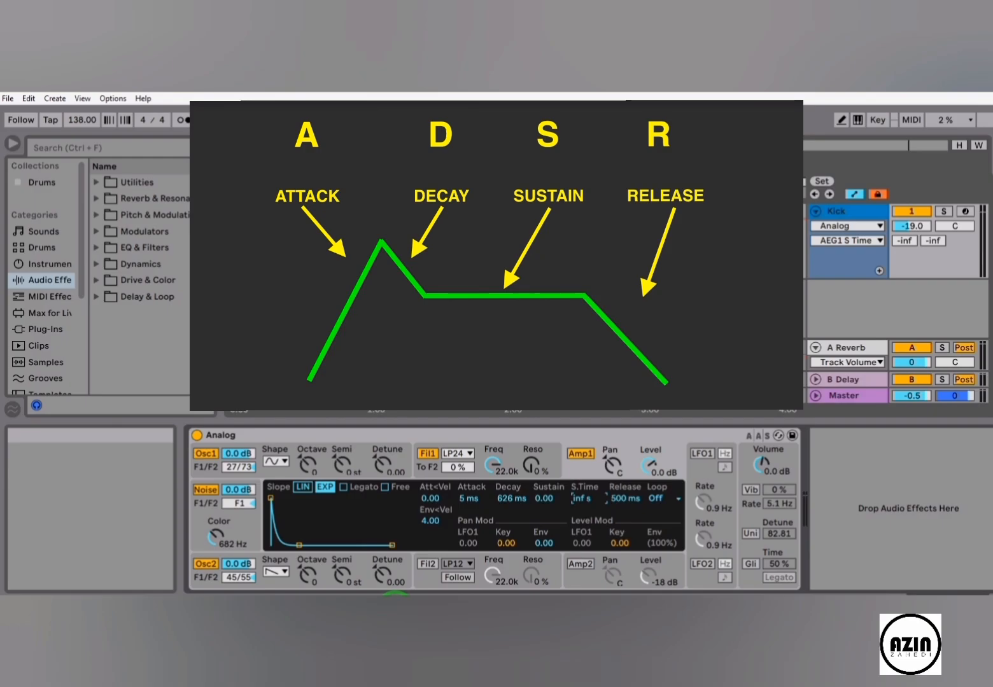
{"action": "left_click_drag", "start_coordinate": [626, 499], "coordinate": [629, 492]}
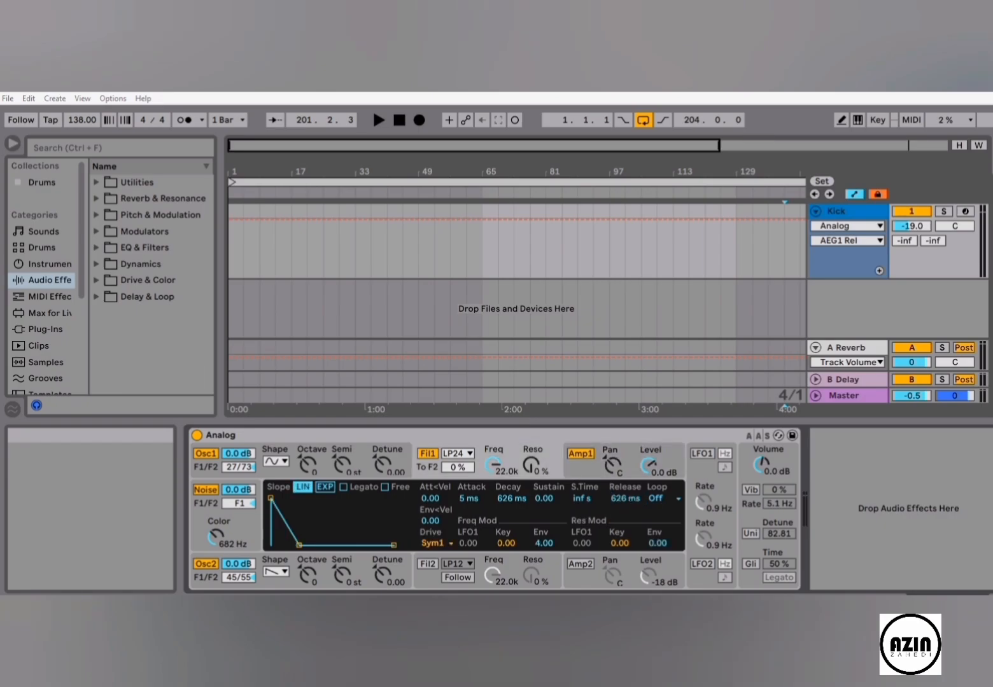
Step: Compare the envelope and modulation settings of Filter 1 and Amplifier 1, alternating between their displays and ending on Filter 1
{"action": "left_click", "coordinate": [582, 477]}
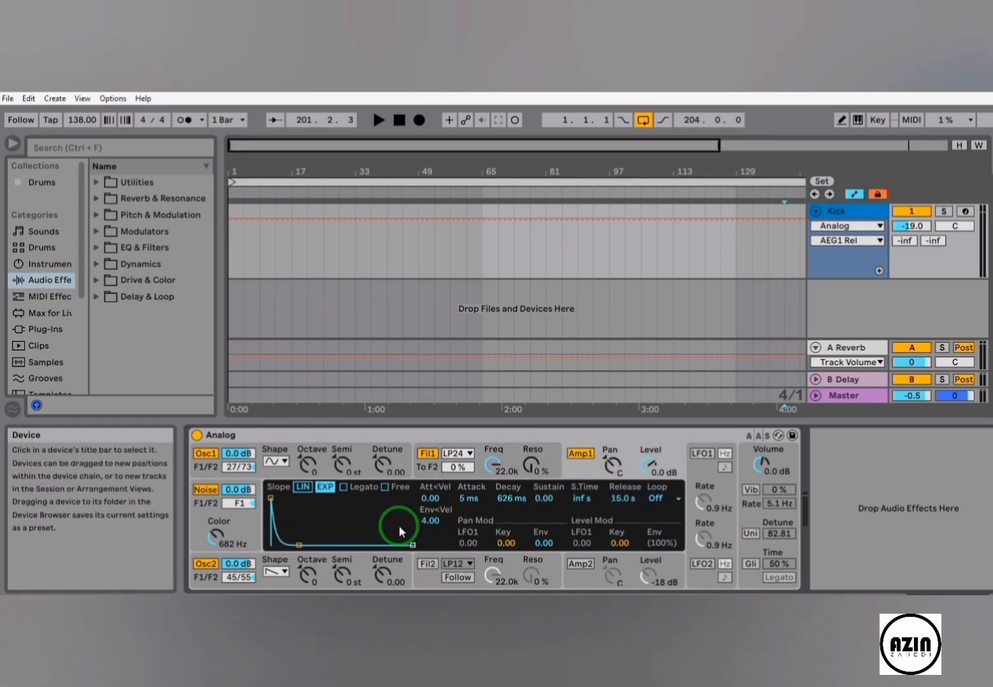
{"action": "left_click", "coordinate": [429, 470]}
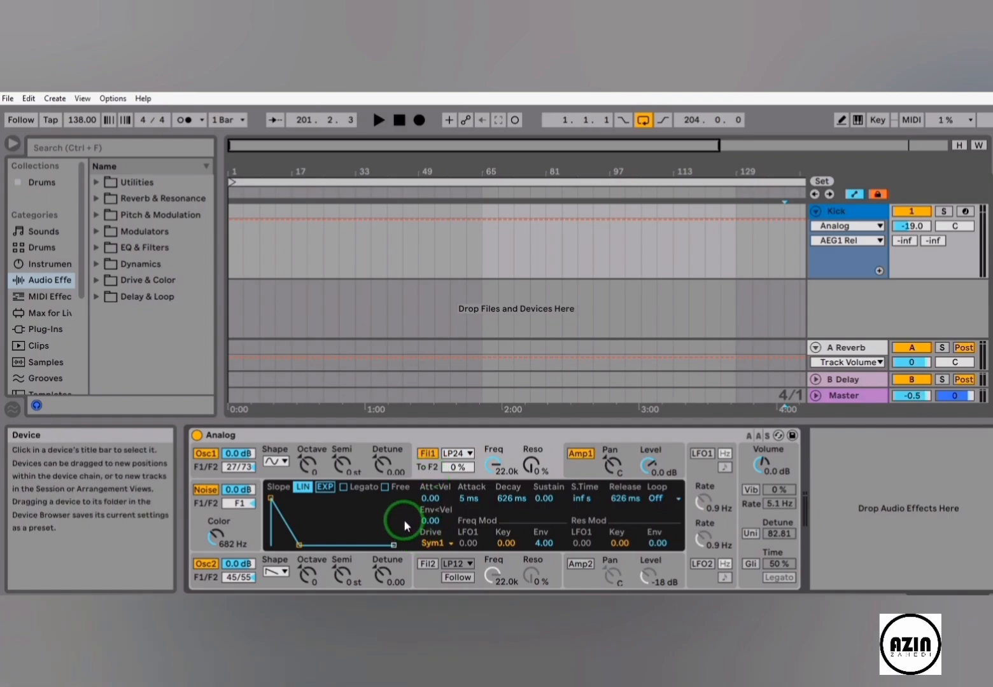
{"action": "left_click", "coordinate": [586, 470]}
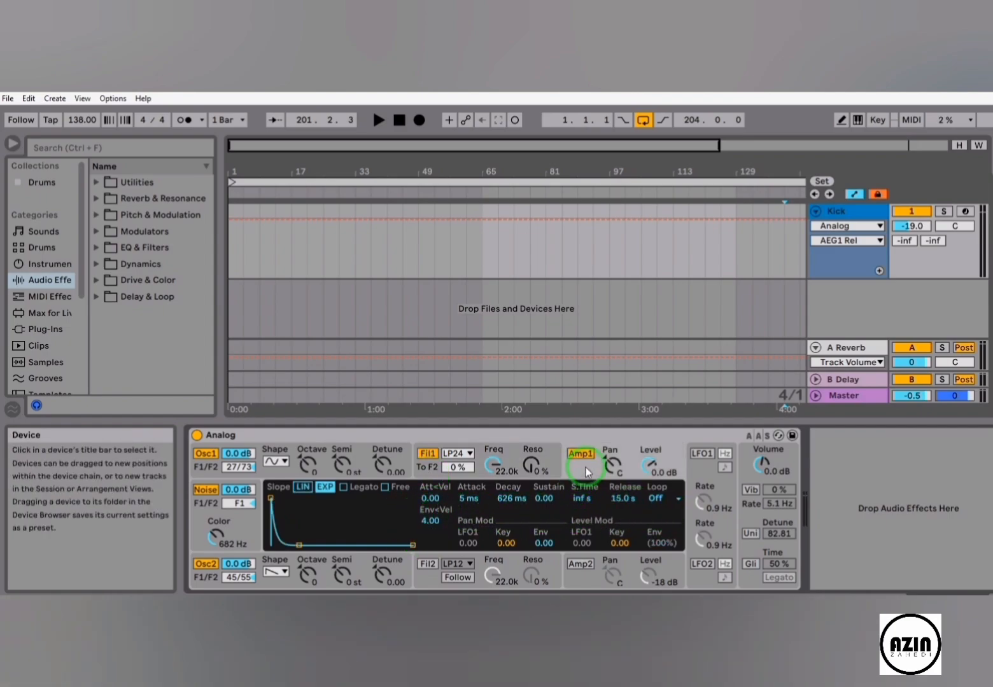
{"action": "left_click", "coordinate": [427, 470]}
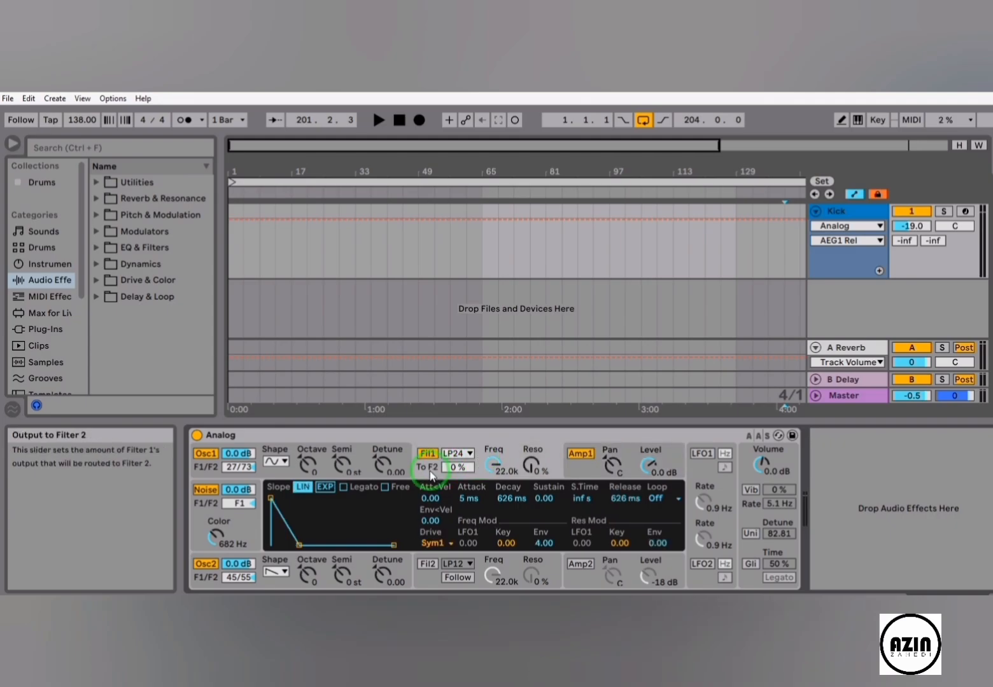
{"action": "left_click", "coordinate": [575, 468]}
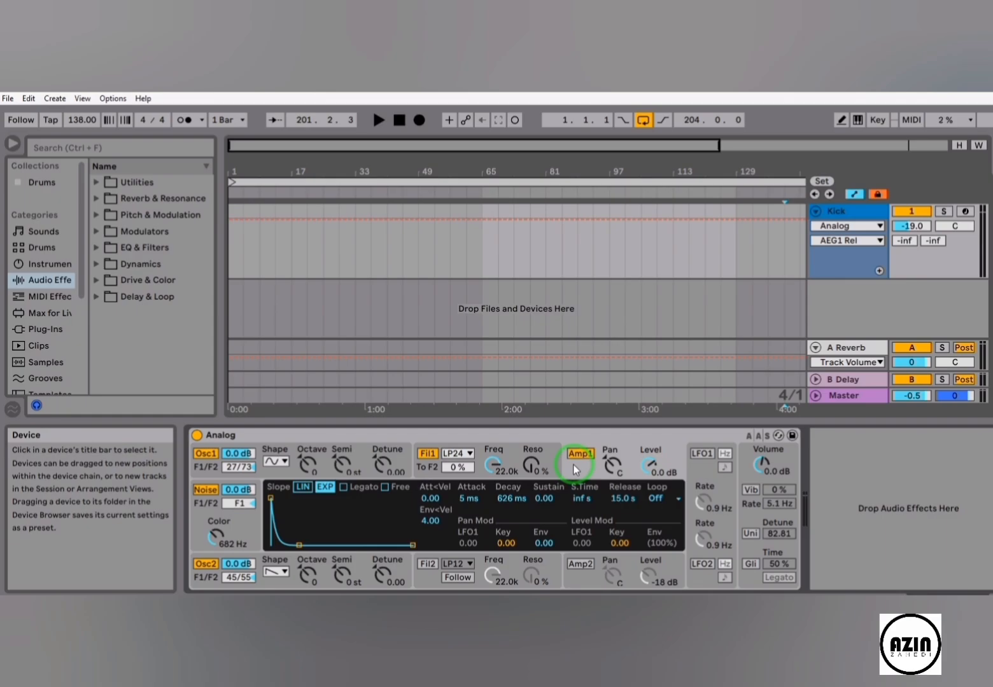
{"action": "left_click", "coordinate": [433, 476]}
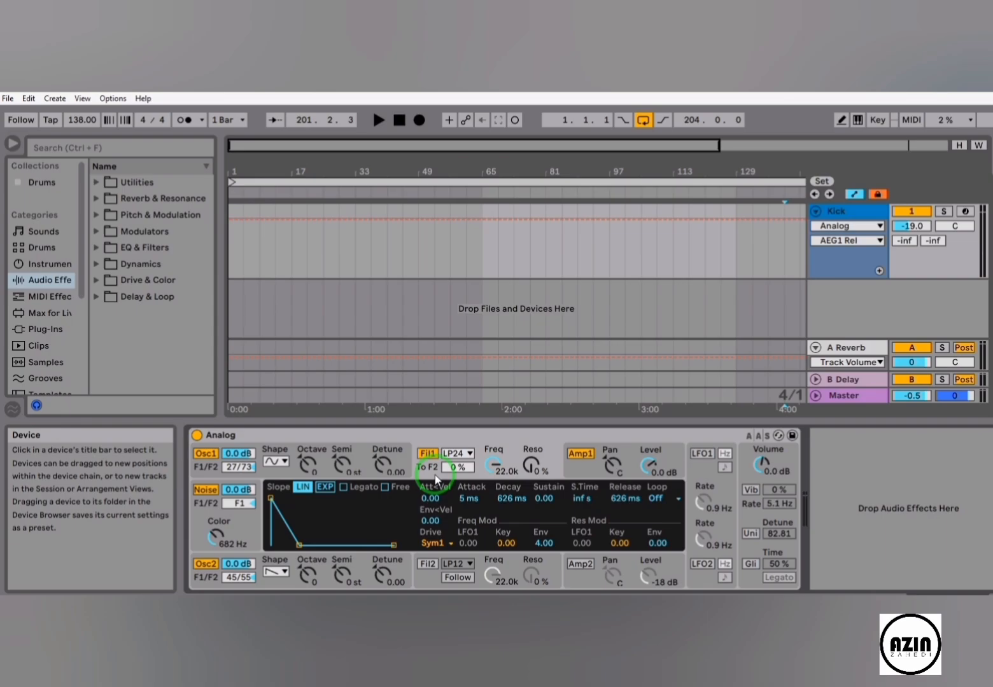
{"action": "left_click", "coordinate": [580, 474]}
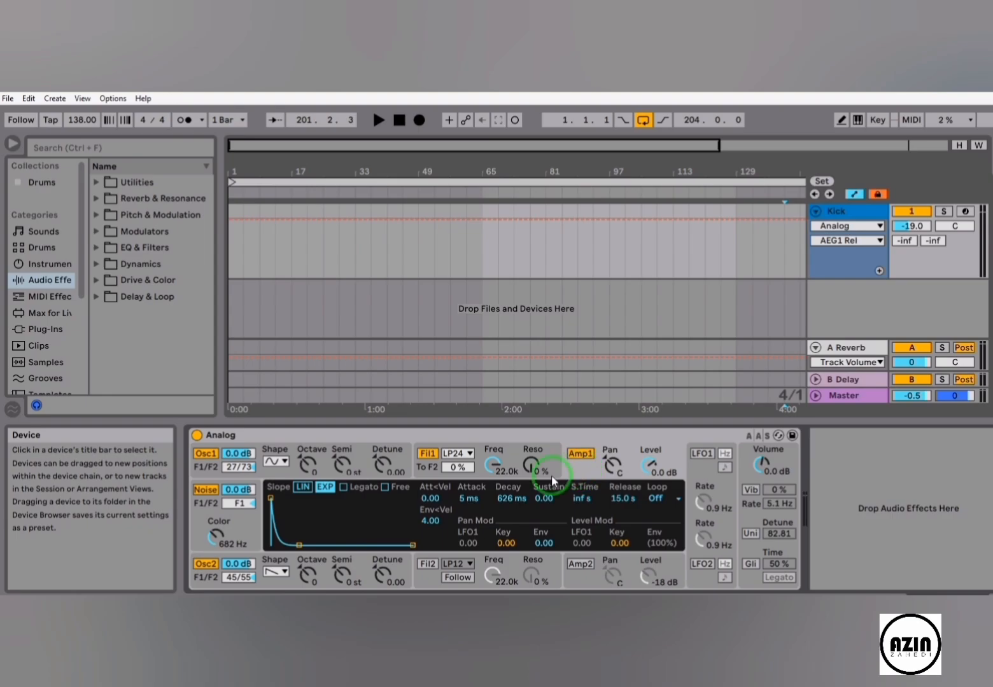
{"action": "left_click", "coordinate": [435, 477]}
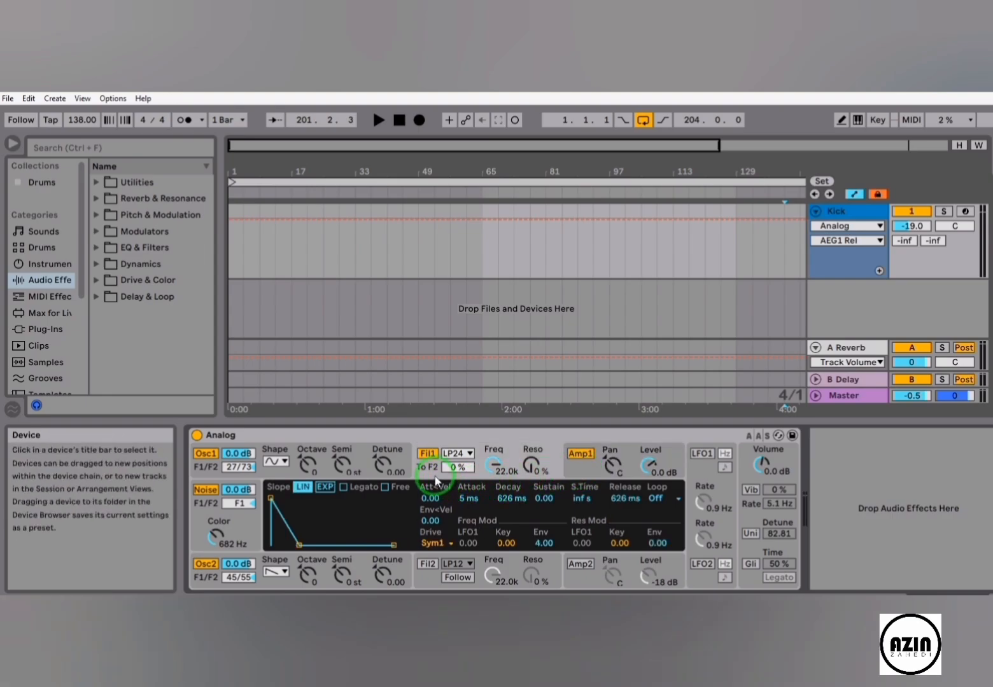
{"action": "left_click", "coordinate": [592, 474]}
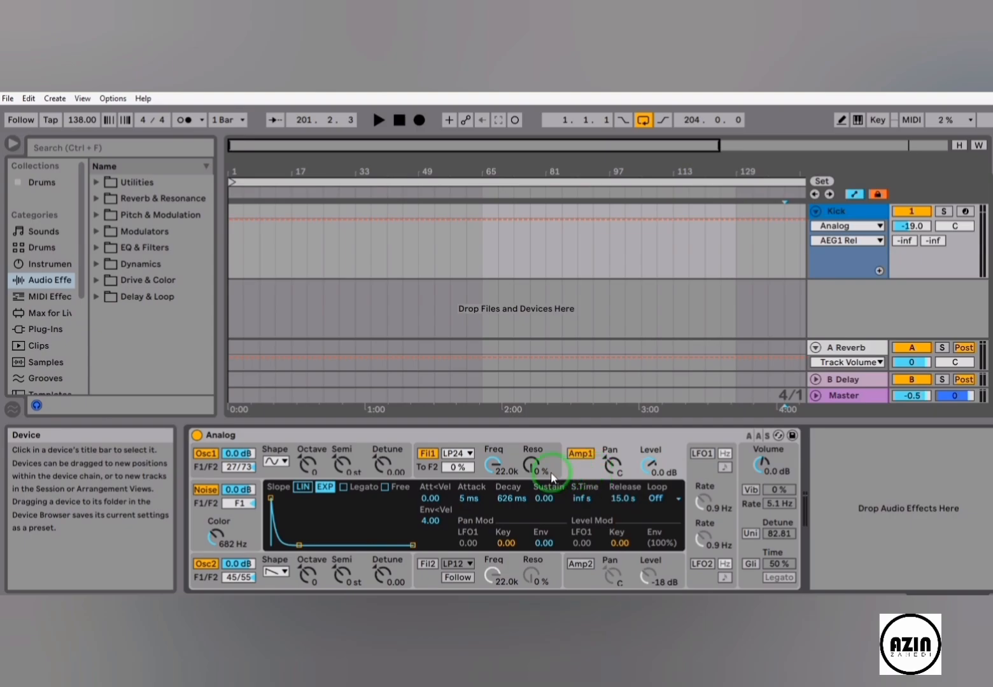
{"action": "left_click", "coordinate": [438, 476]}
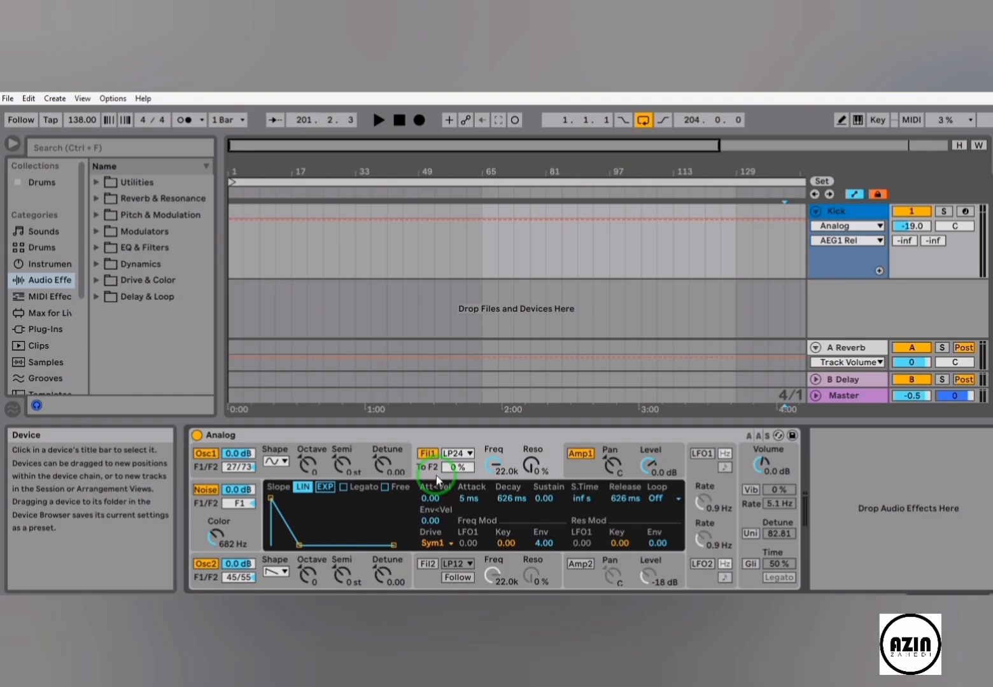
{"action": "left_click", "coordinate": [579, 454]}
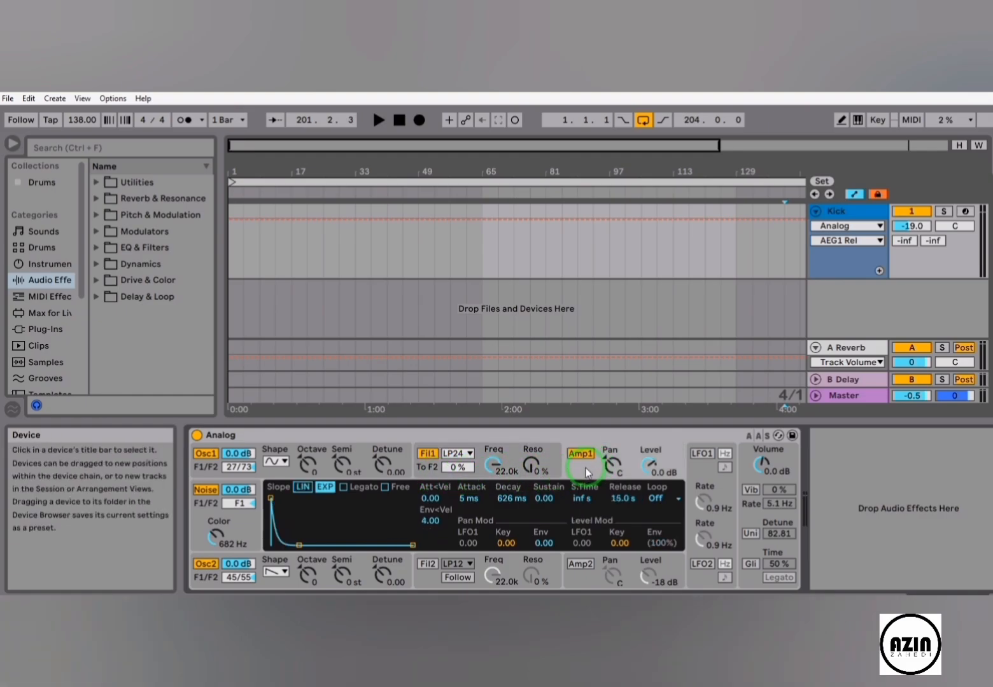
{"action": "left_click", "coordinate": [468, 476]}
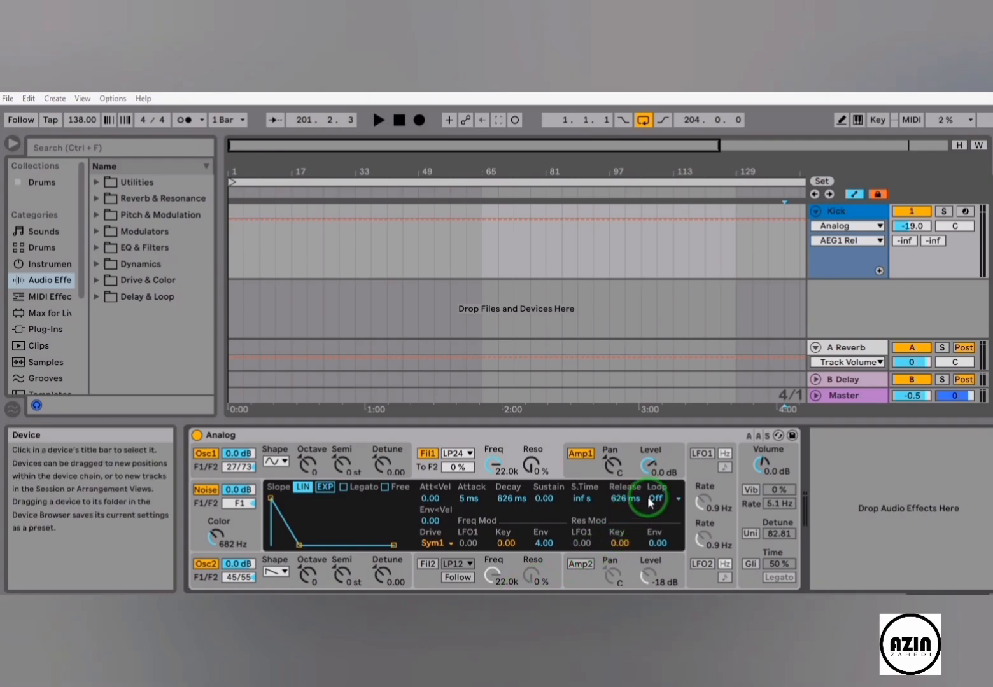
Step: Switch on both LFO 1 and LFO 2 in the Analog synth
{"action": "left_click", "coordinate": [704, 454]}
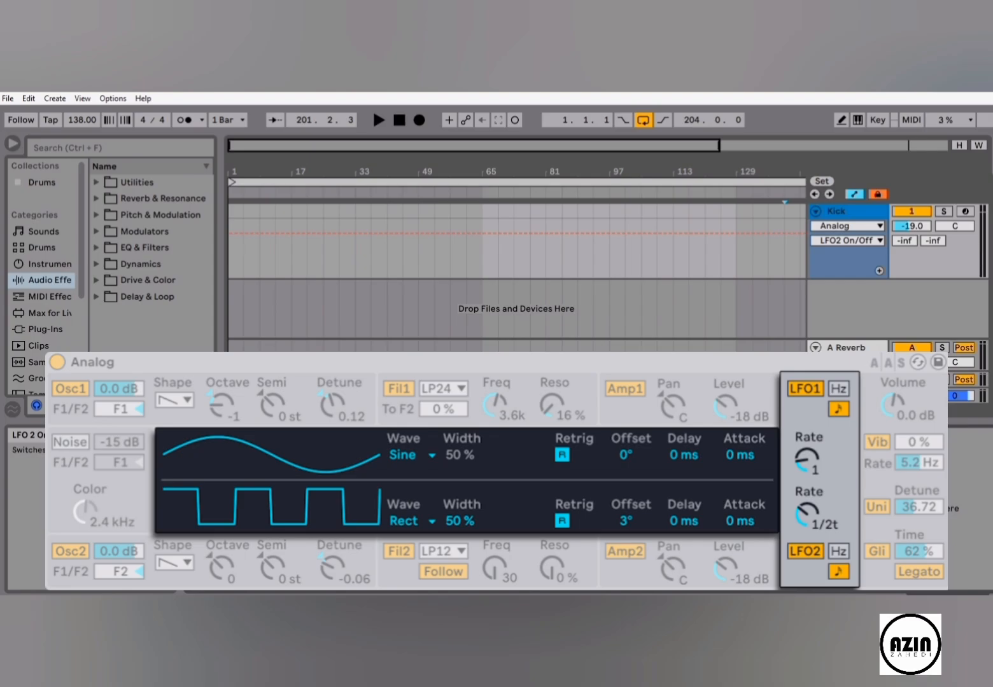
{"action": "left_click", "coordinate": [703, 565]}
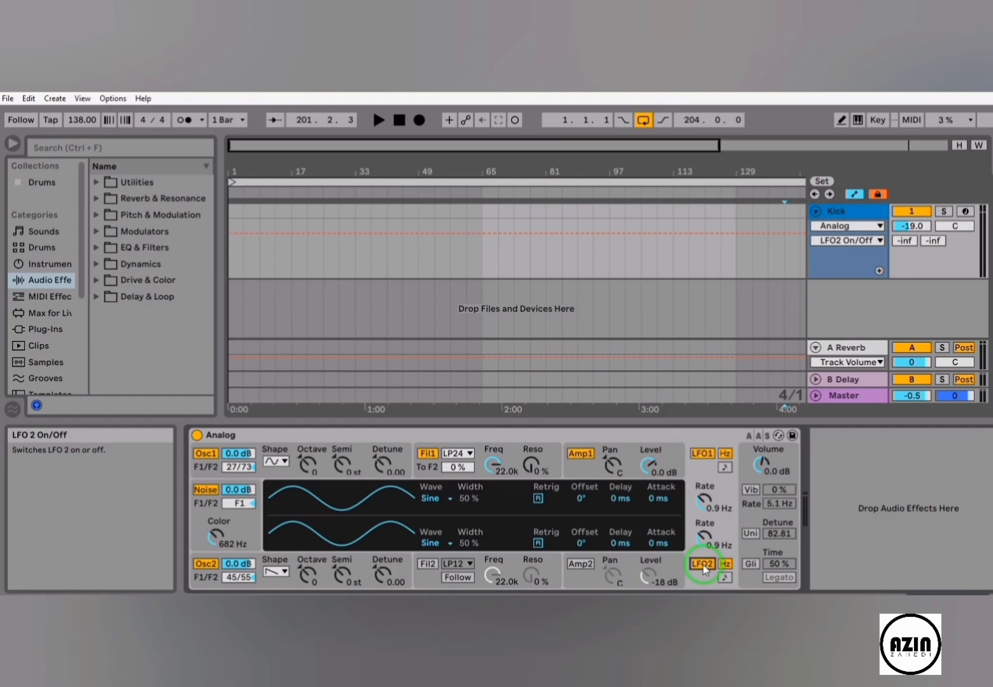
Step: Try LFO 1's tempo-synced rate mode with a rate of 1/4 and return it to Hertz mode
{"action": "left_click", "coordinate": [724, 468]}
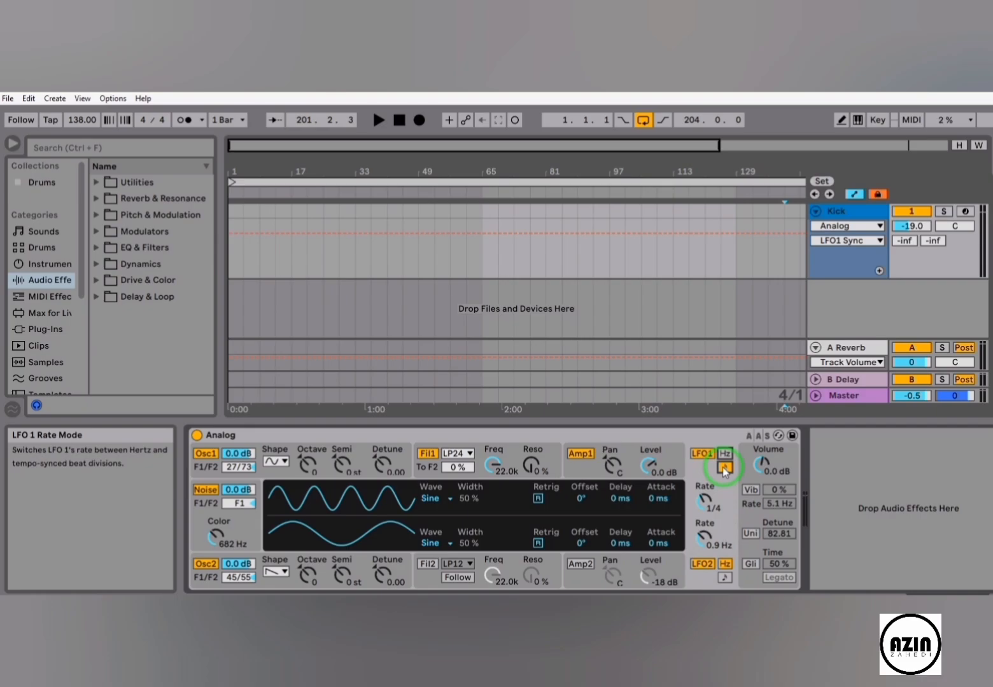
{"action": "left_click", "coordinate": [725, 454]}
{"action": "left_click", "coordinate": [724, 468]}
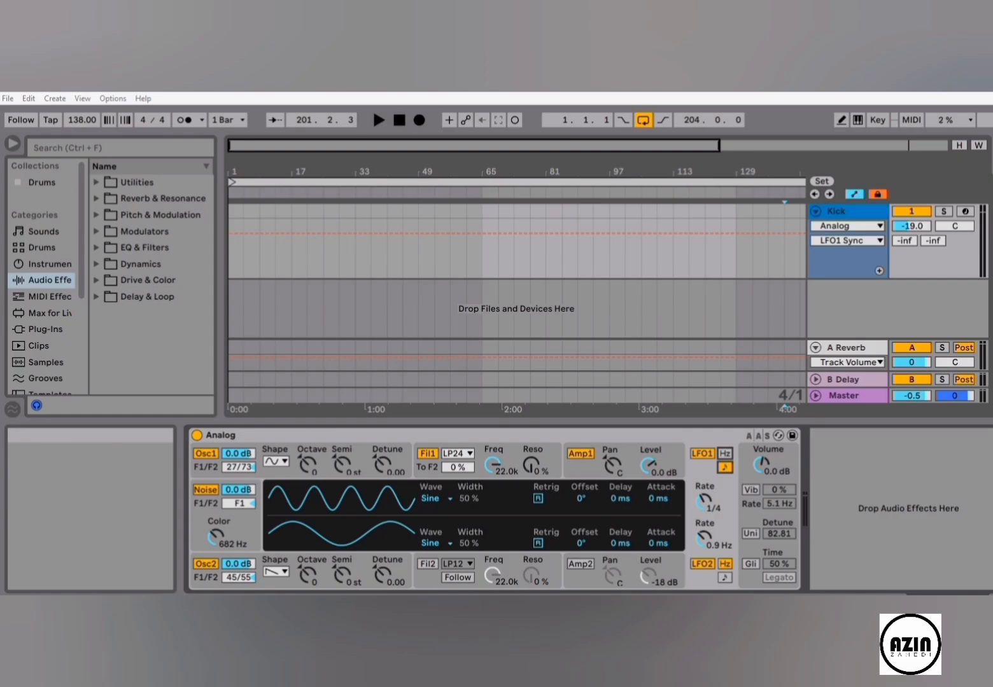
{"action": "left_click_drag", "start_coordinate": [704, 503], "coordinate": [730, 506]}
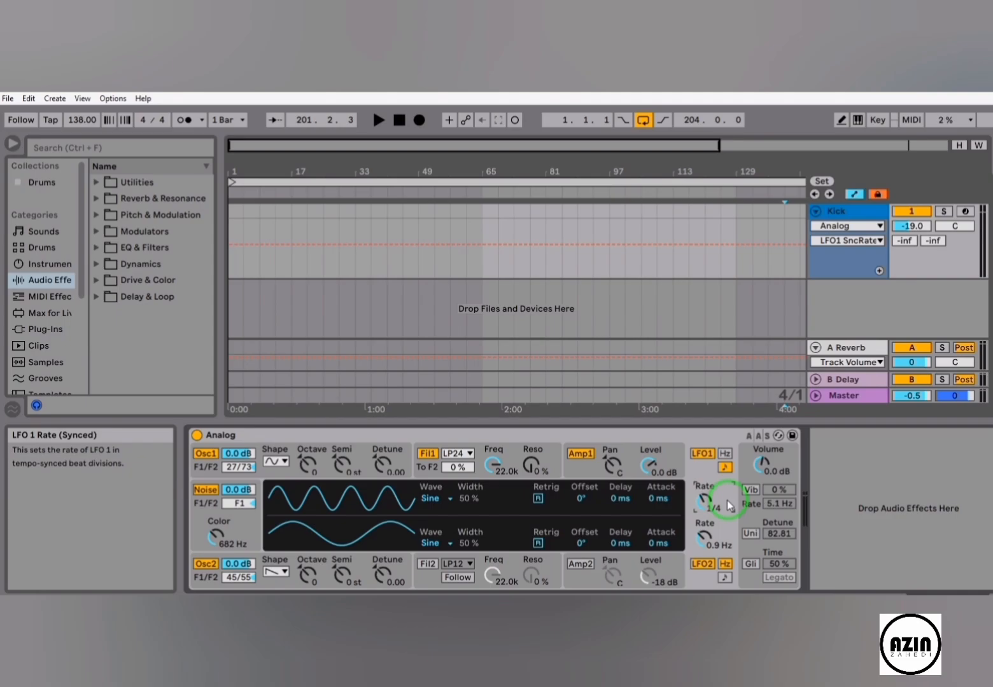
{"action": "left_click", "coordinate": [725, 454]}
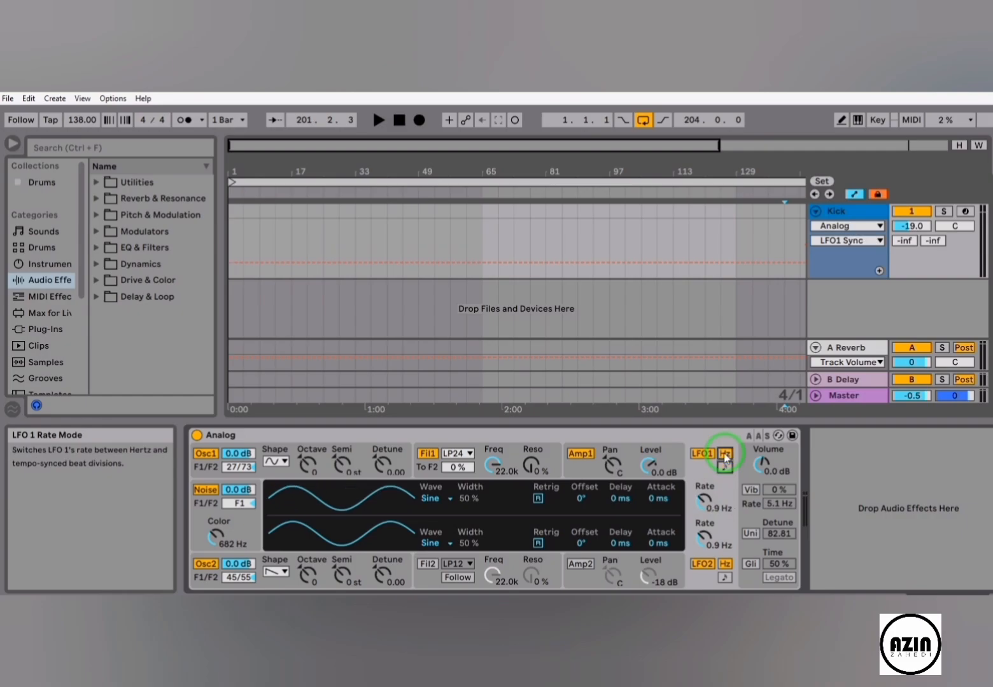
Step: Set the rates of LFO 1 and LFO 2 to 17 Hz each
{"action": "mouse_move", "coordinate": [703, 502]}
{"action": "left_mouse_down"}
{"action": "mouse_move", "coordinate": [704, 520]}
{"action": "mouse_move", "coordinate": [704, 479]}
{"action": "mouse_move", "coordinate": [705, 528]}
{"action": "mouse_move", "coordinate": [712, 506]}
{"action": "left_mouse_up"}
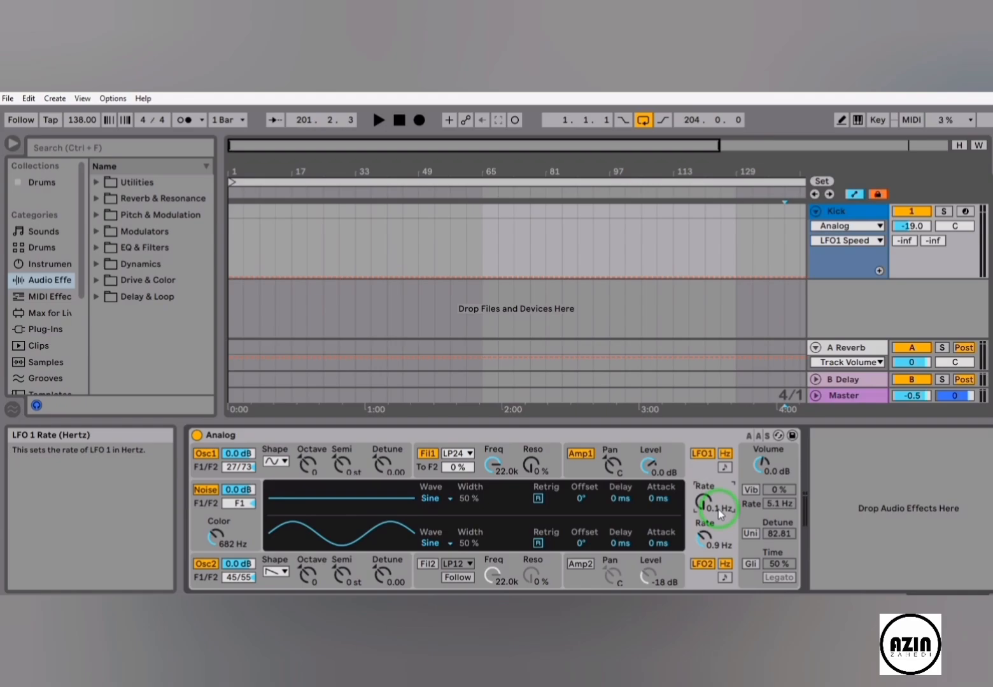
{"action": "left_click_drag", "start_coordinate": [707, 505], "coordinate": [705, 504]}
{"action": "left_click_drag", "start_coordinate": [704, 506], "coordinate": [704, 488]}
{"action": "left_click_drag", "start_coordinate": [716, 540], "coordinate": [705, 516]}
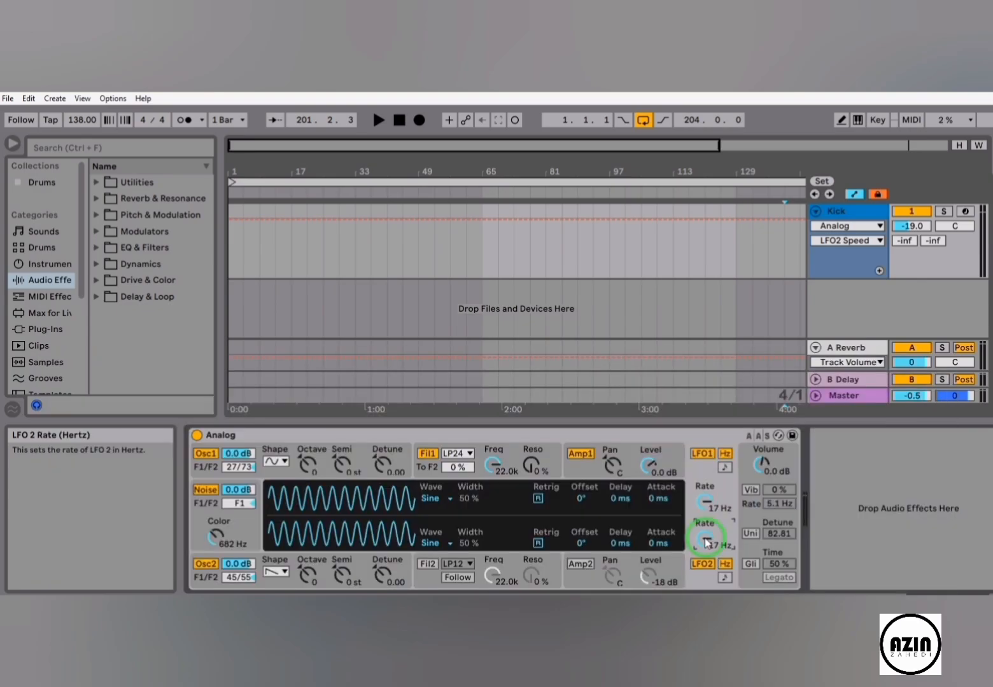
Step: Set the vibrato amount to 0 % at a rate of 10 Hz, and switch on unison with a lower detune
{"action": "left_click", "coordinate": [779, 491]}
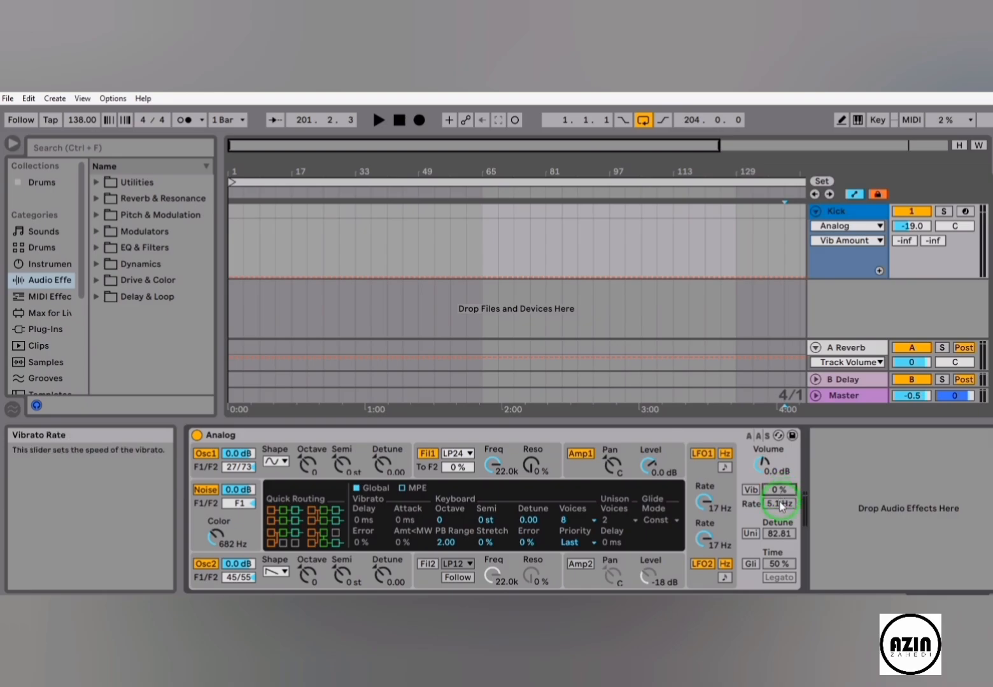
{"action": "left_click_drag", "start_coordinate": [780, 494], "coordinate": [783, 560]}
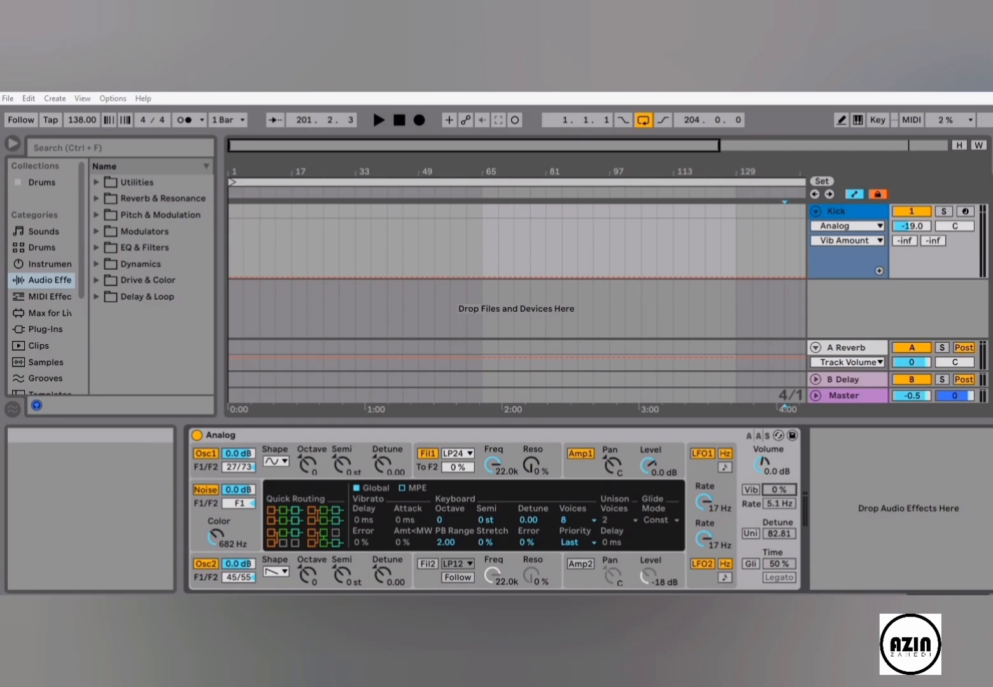
{"action": "mouse_move", "coordinate": [778, 503]}
{"action": "left_mouse_down"}
{"action": "mouse_move", "coordinate": [782, 519]}
{"action": "mouse_move", "coordinate": [782, 498]}
{"action": "left_mouse_up"}
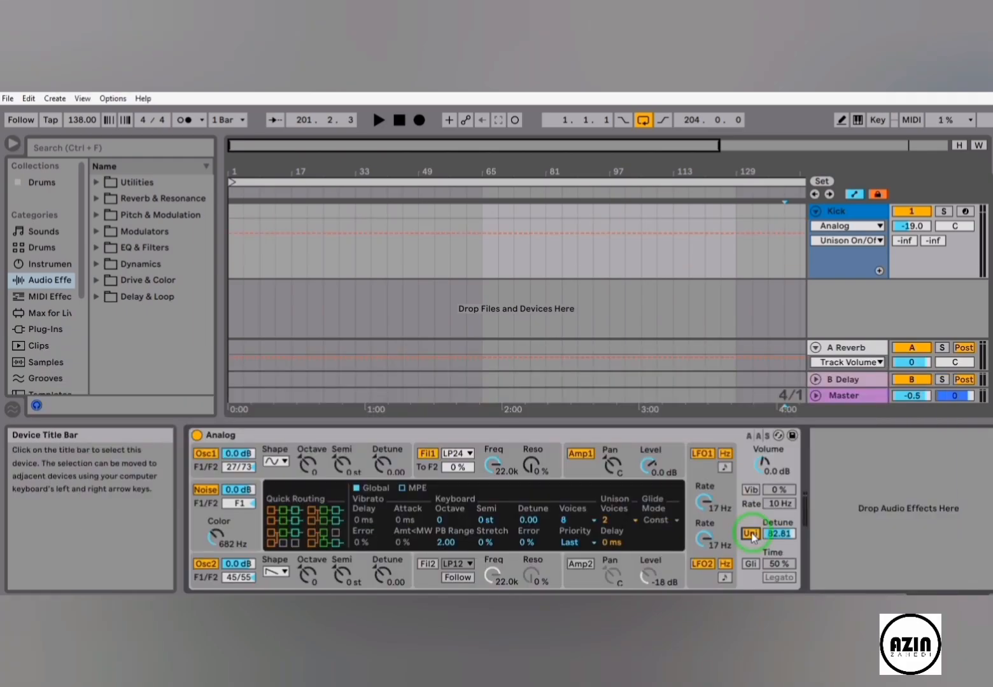
{"action": "left_click_drag", "start_coordinate": [779, 533], "coordinate": [778, 541]}
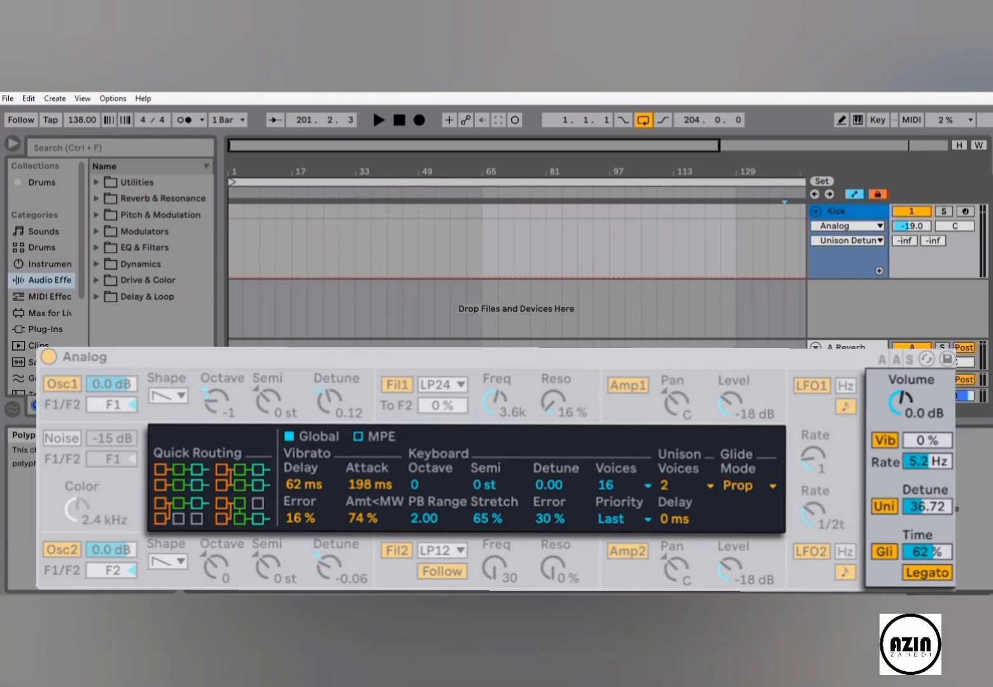
Step: Select the keyboard Voices, Unison Voices and Glide Mode parameters one after another in the Analog synth's central display
{"action": "left_click", "coordinate": [569, 516]}
{"action": "left_click", "coordinate": [612, 517]}
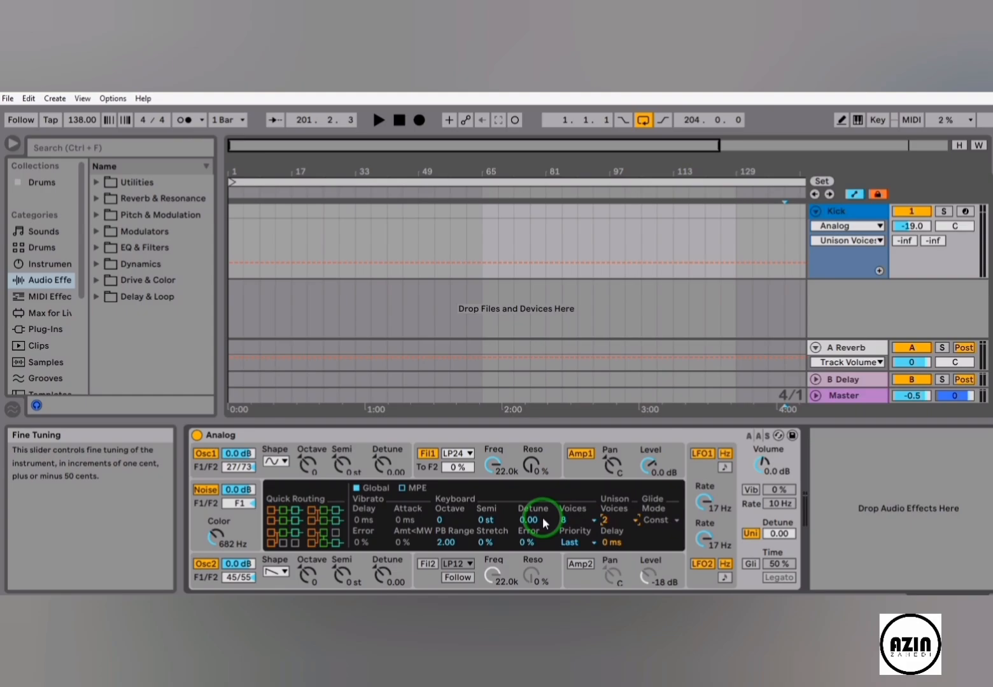
{"action": "left_click", "coordinate": [667, 519]}
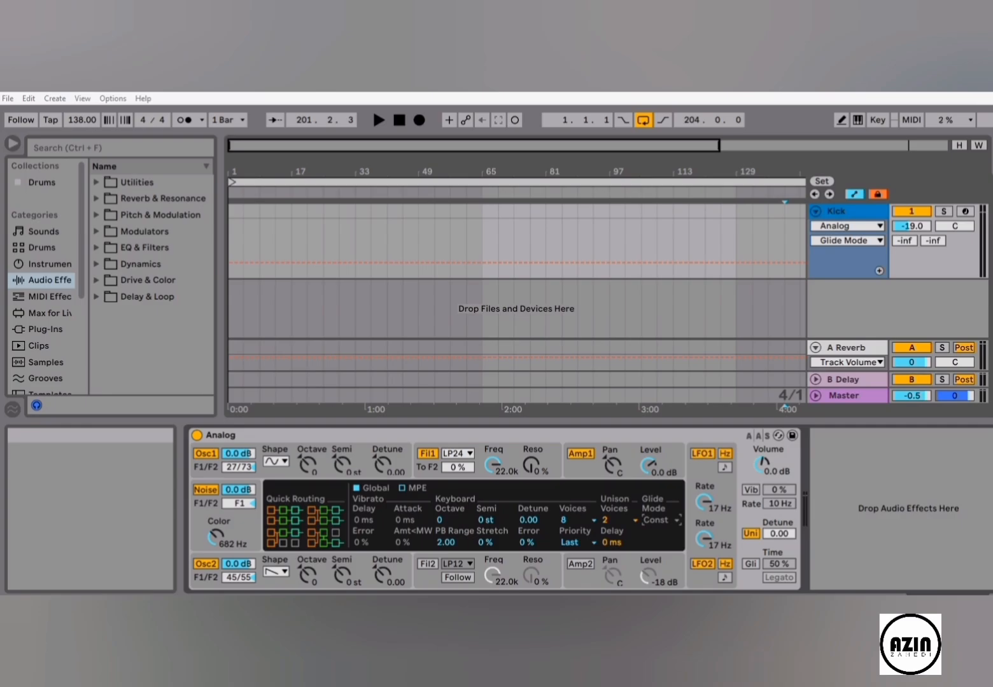
Step: Switch on glide in the Analog synth with a glide time of 50 % and legato enabled
{"action": "left_click", "coordinate": [751, 565]}
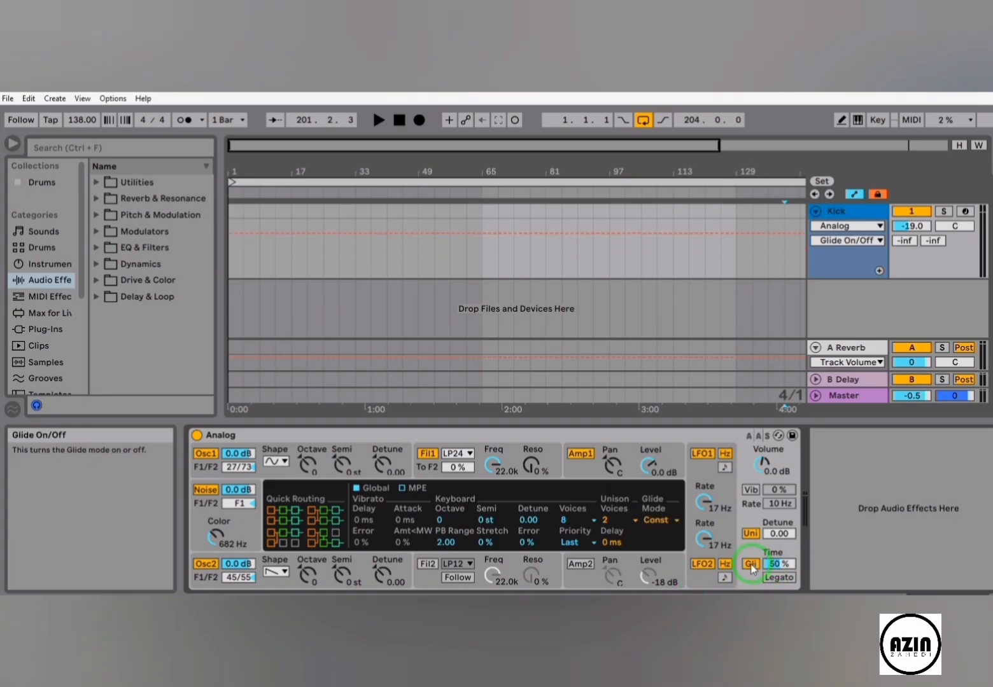
{"action": "left_click", "coordinate": [779, 577]}
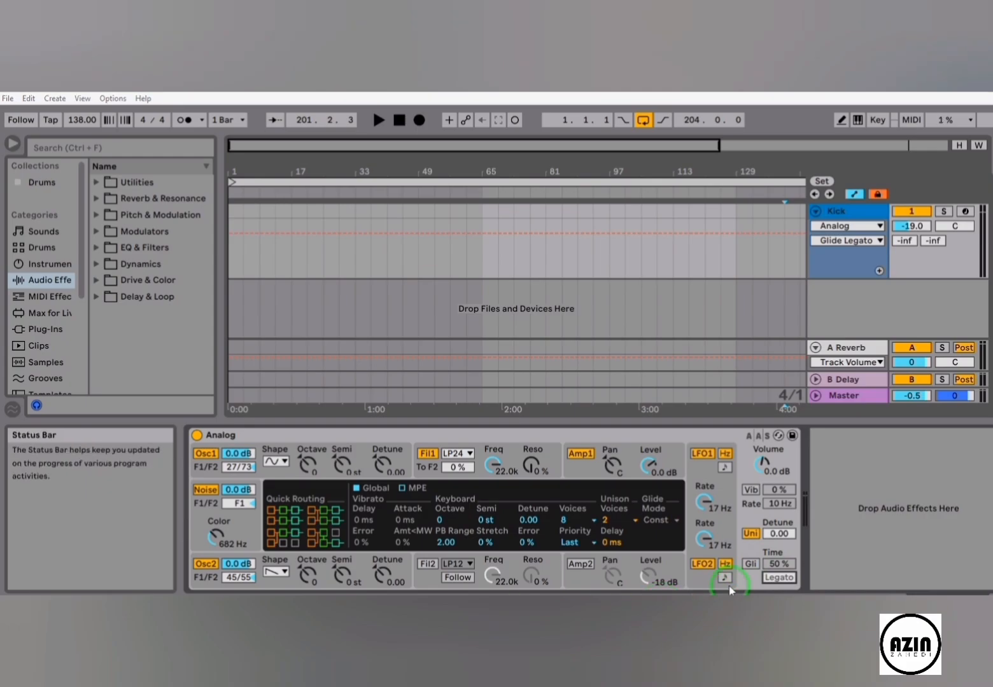
{"action": "left_click", "coordinate": [751, 564]}
{"action": "left_click_drag", "start_coordinate": [779, 564], "coordinate": [791, 565]}
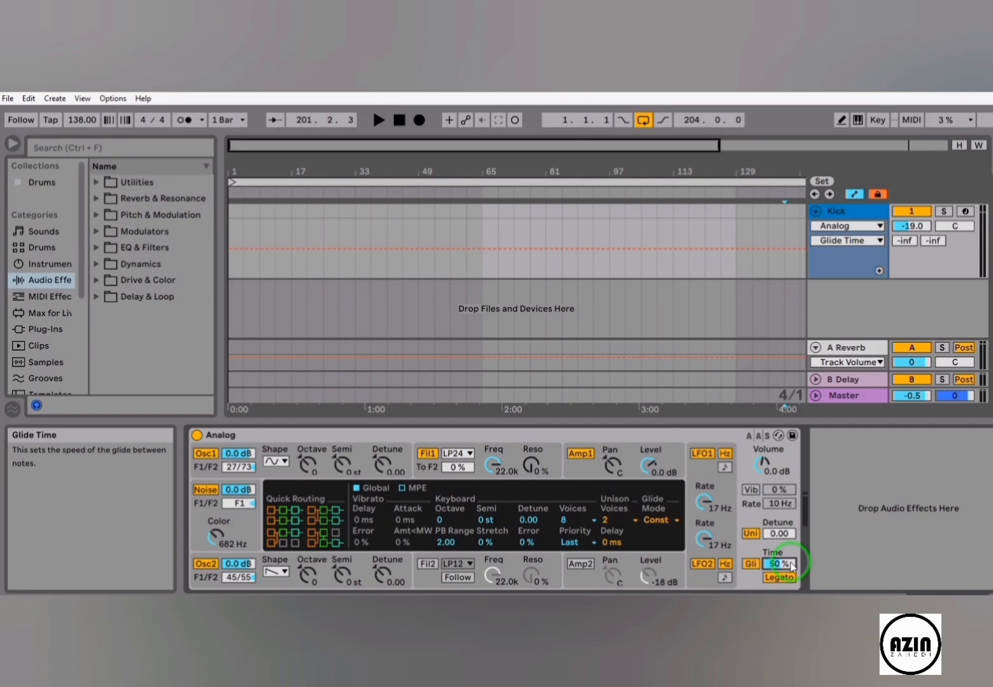
{"action": "left_click", "coordinate": [790, 579]}
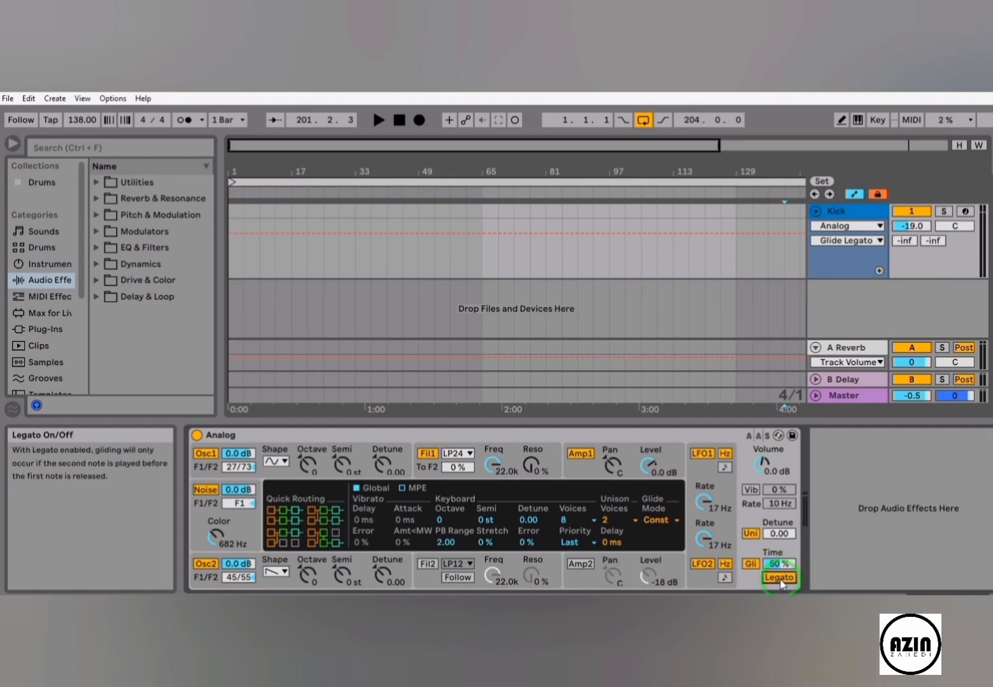
Step: Switch off legato and unison while keeping glide on, and try the Analog synth's overall output volume control
{"action": "left_click", "coordinate": [779, 580]}
{"action": "left_click", "coordinate": [751, 566]}
{"action": "left_click", "coordinate": [752, 565]}
{"action": "left_click", "coordinate": [753, 534]}
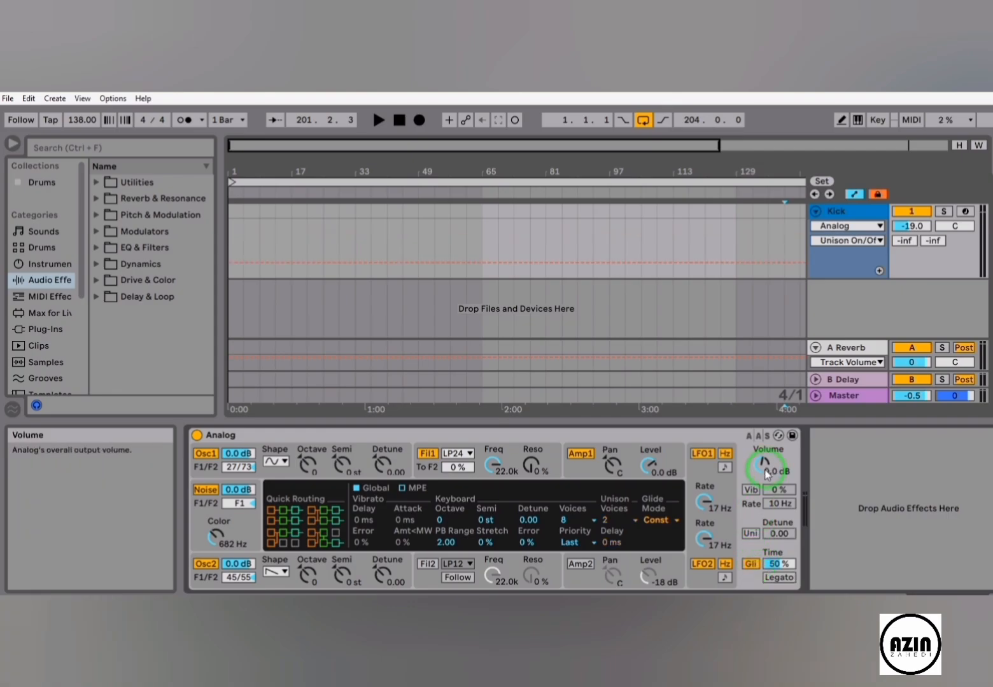
{"action": "mouse_move", "coordinate": [766, 474]}
{"action": "left_mouse_down"}
{"action": "mouse_move", "coordinate": [765, 455]}
{"action": "mouse_move", "coordinate": [757, 464]}
{"action": "left_mouse_up"}
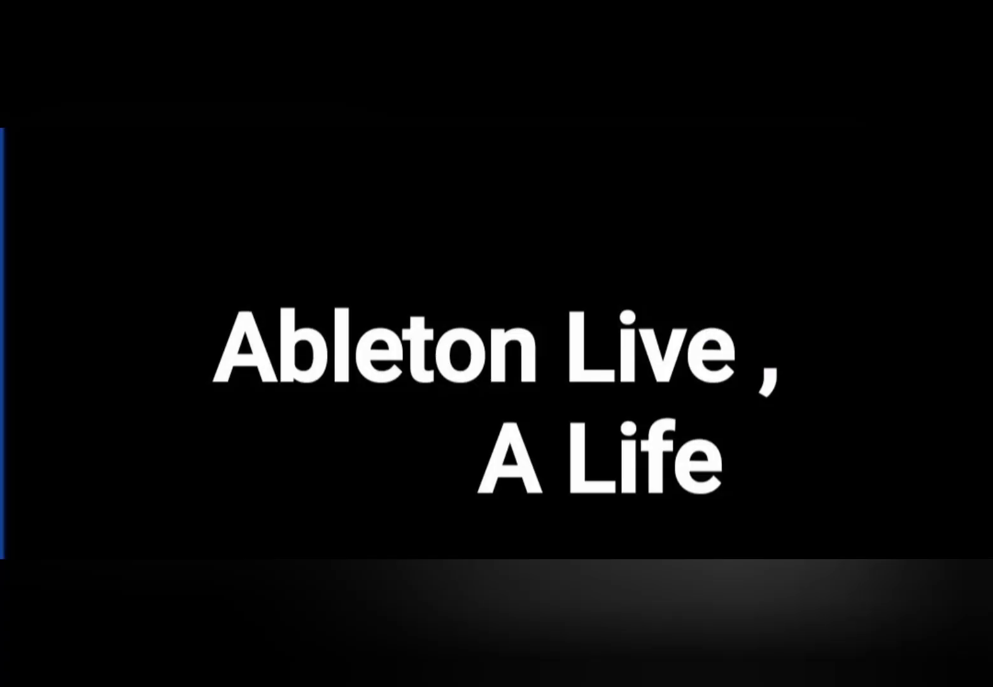